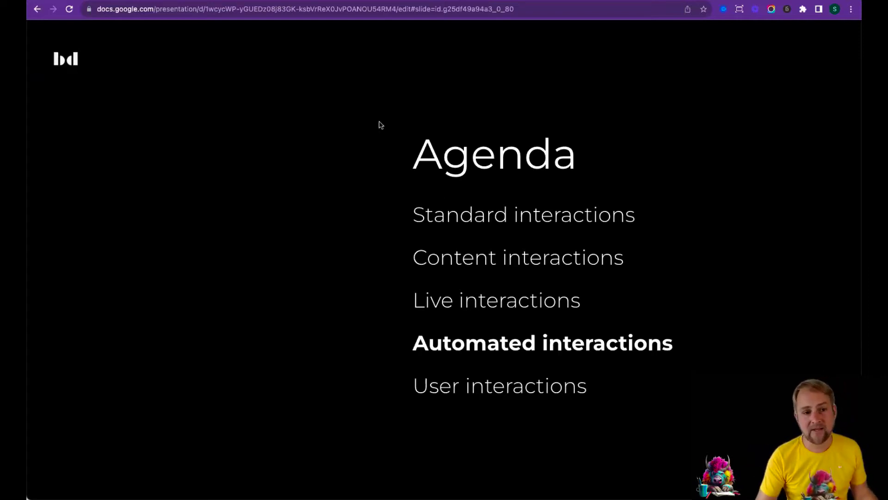
Advance the slides from Agenda to the 'Automated interactions' slide that introduces Pulse
left_click(402, 231)
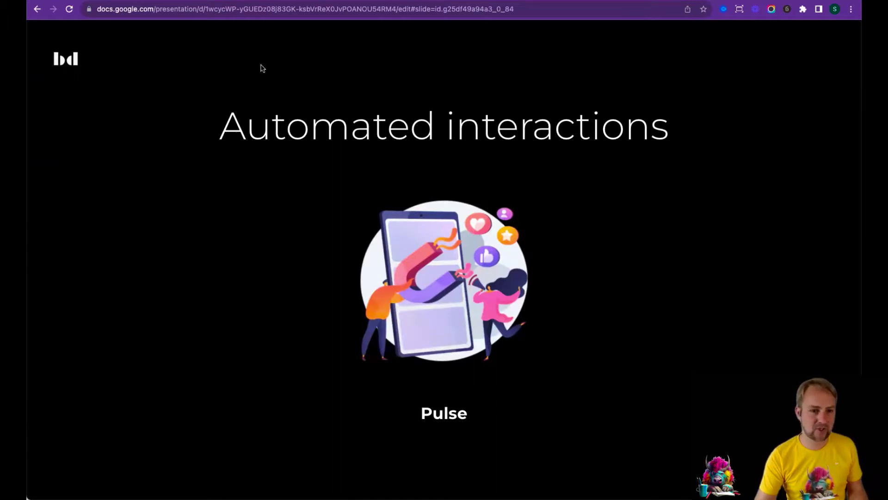
Switch to Moodle and show the Automated interactions section with its welcome, reminder and feedback notifications
key("ctrl+Tab")
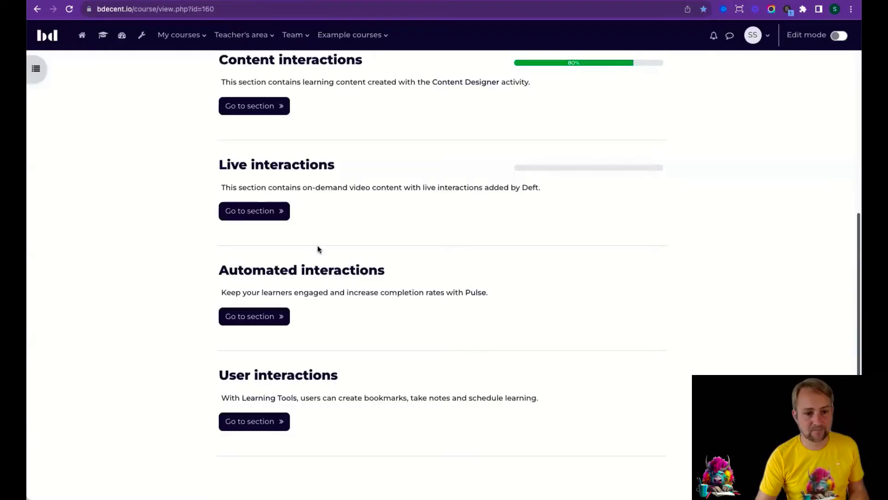
left_click(270, 316)
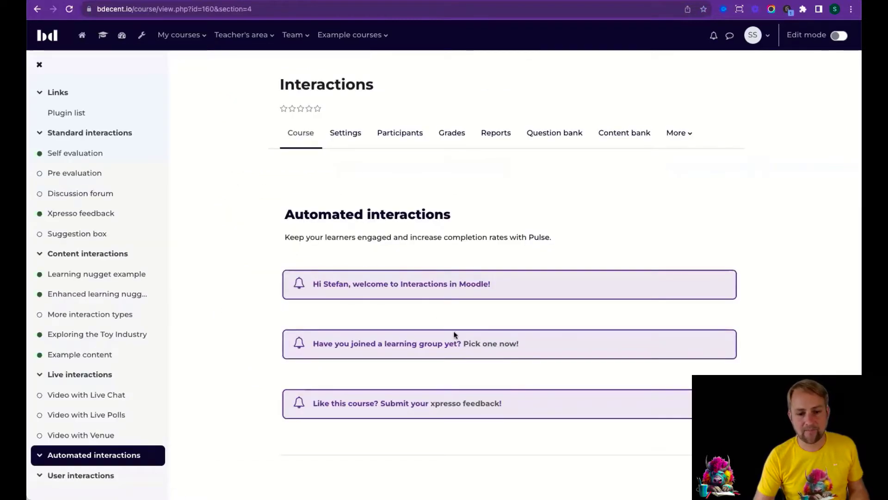
left_click_drag(310, 320, 362, 426)
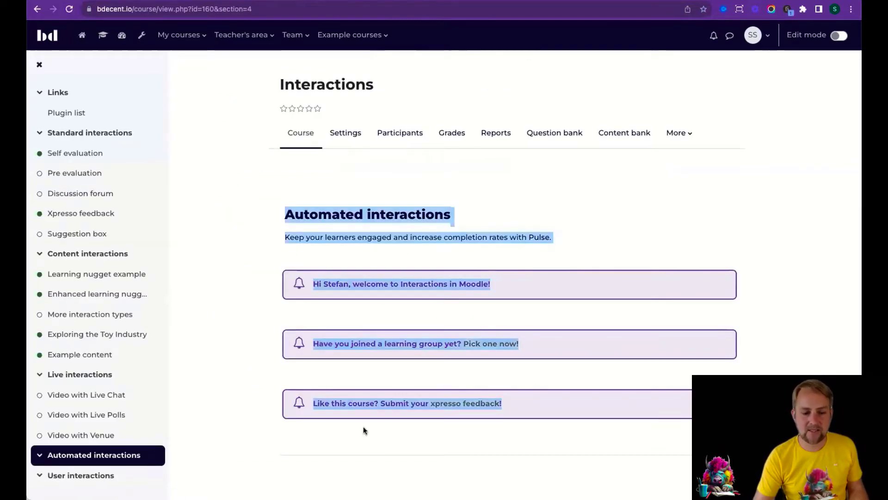
left_click(362, 426)
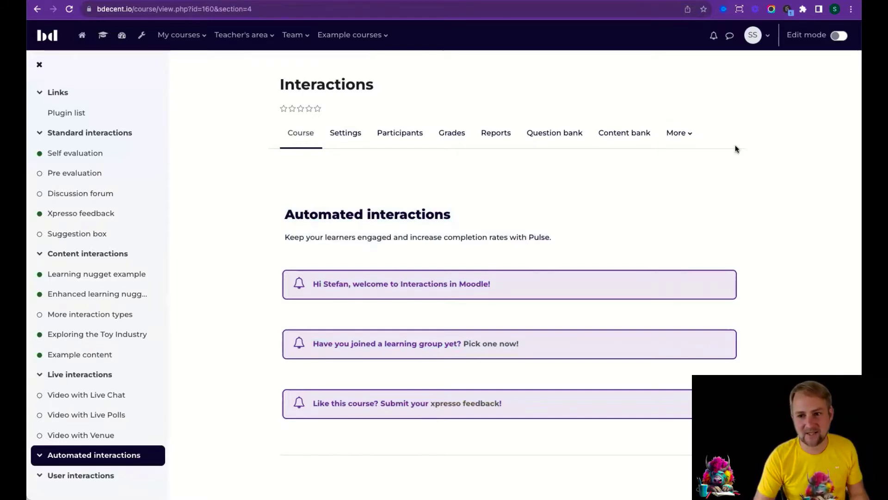
left_click_drag(319, 191, 403, 369)
left_click(427, 424)
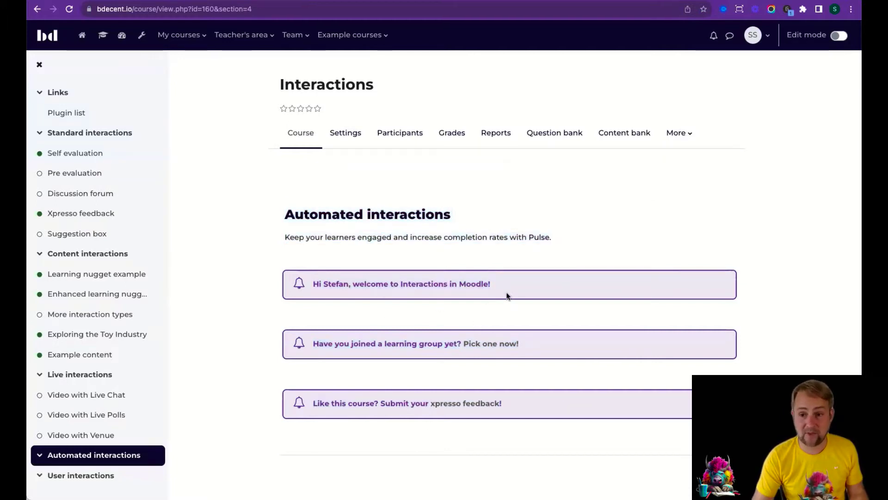
Turn on editing and open the Welcome message activity's settings
left_click(839, 36)
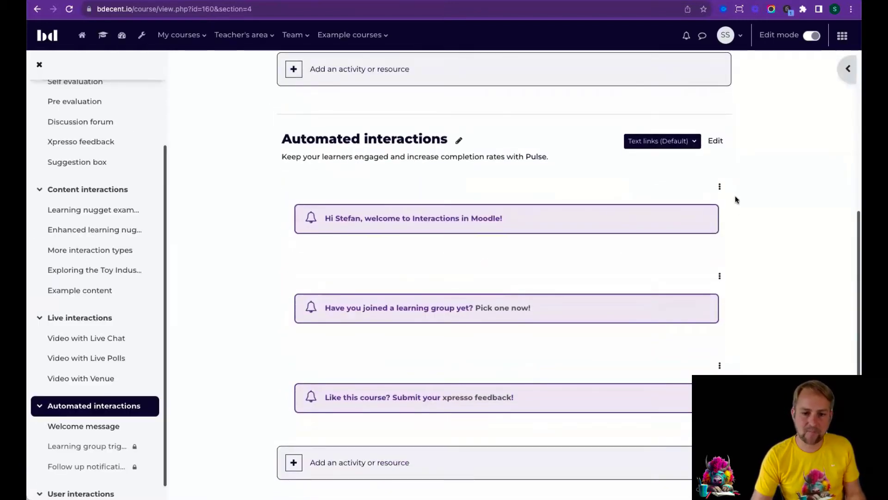
left_click(720, 186)
left_click(693, 174)
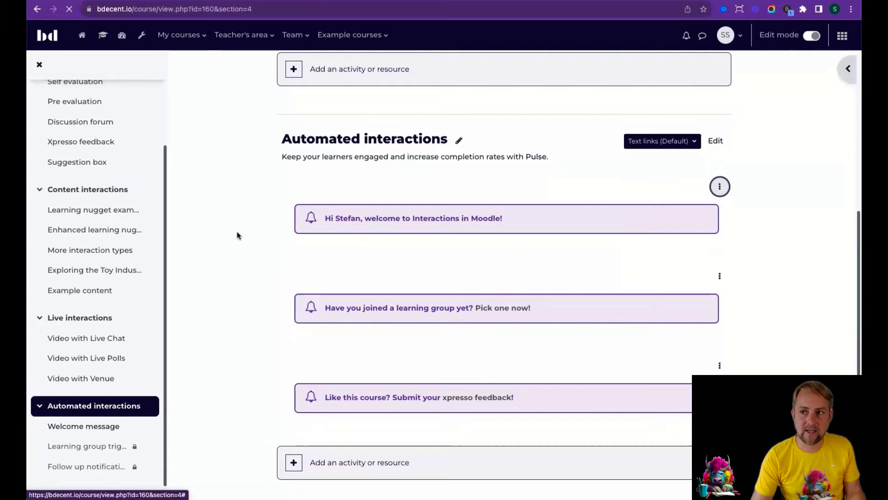
scroll(310, 246, "down", 3)
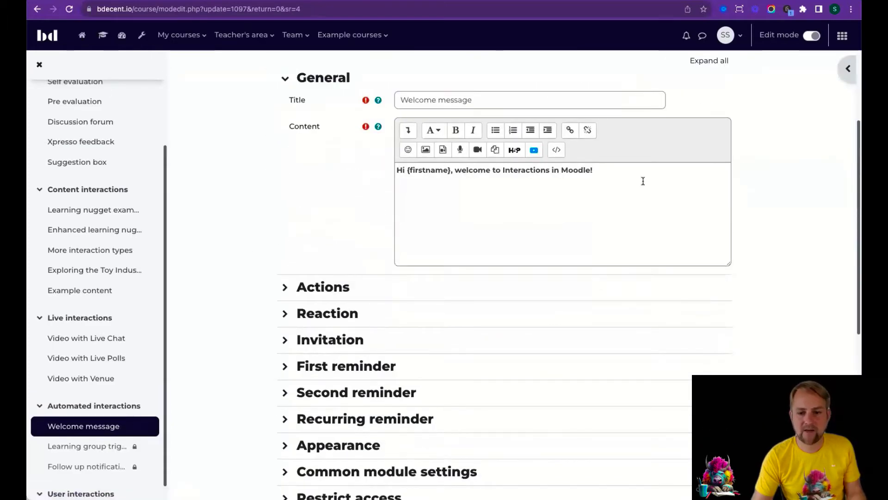
Point out the {firstname} placeholder and title, then collapse General and expand Invitation
left_click_drag(642, 180, 303, 164)
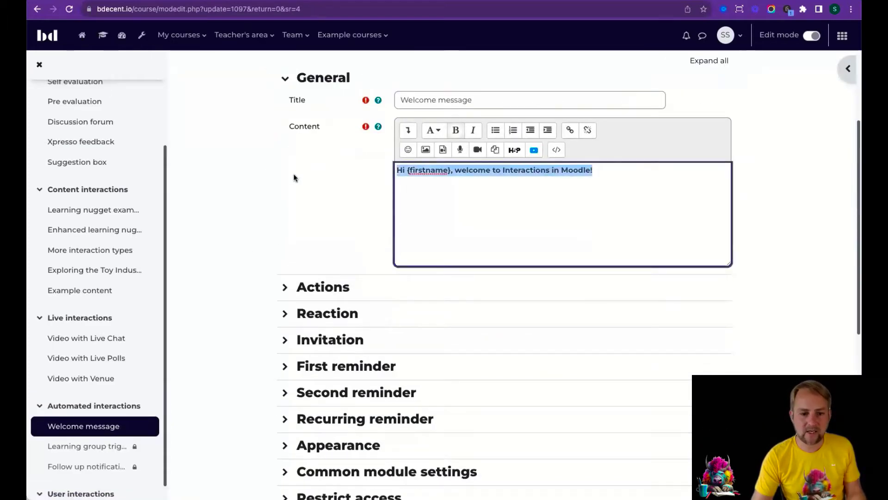
left_click(407, 174)
double_click(414, 168)
left_click(415, 165)
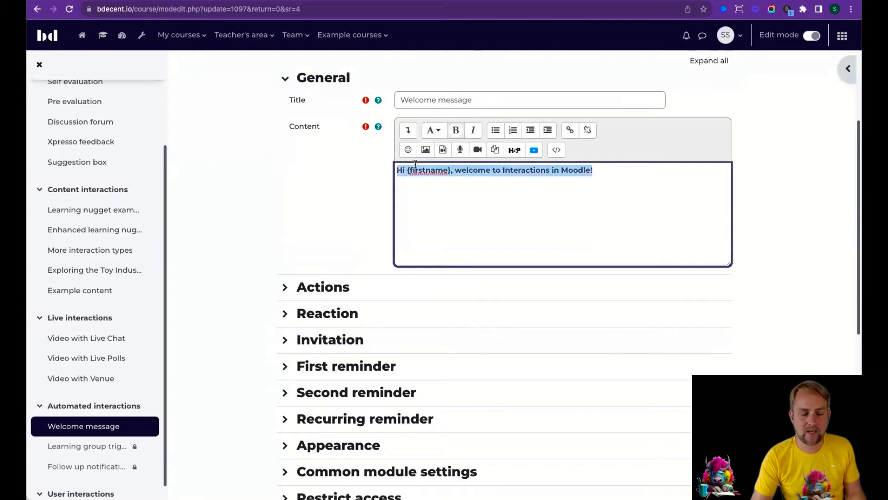
left_click(414, 167)
left_click_drag(407, 168, 465, 169)
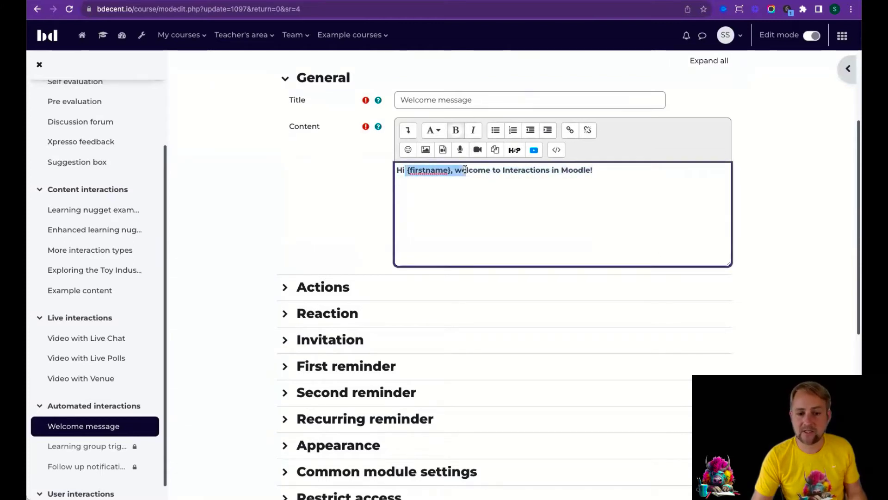
left_click(349, 114)
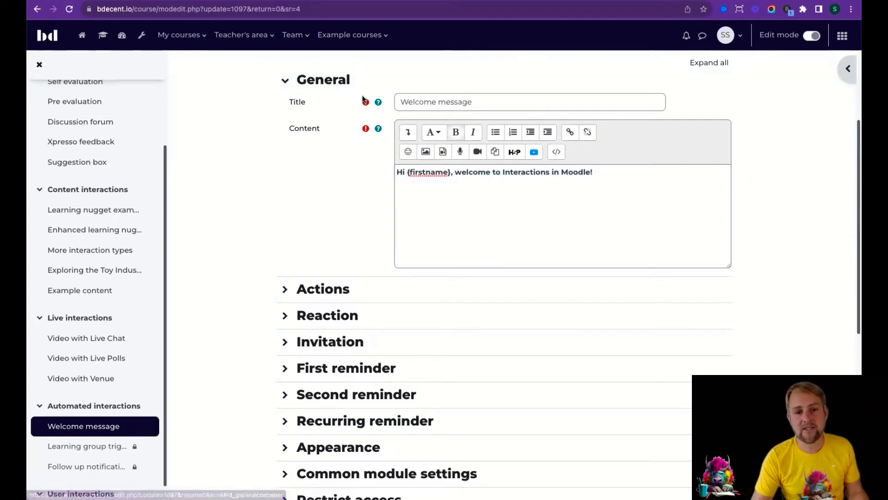
left_click(471, 102)
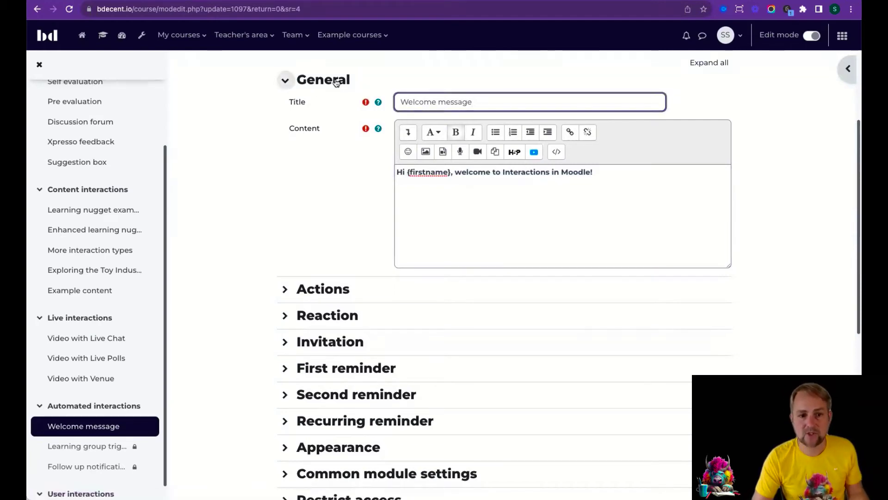
left_click(285, 80)
left_click(333, 158)
Review the invitation subject 'Welcome to {Course_FullName}!', its greeting content and Student recipients
scroll(357, 232, "down", 2)
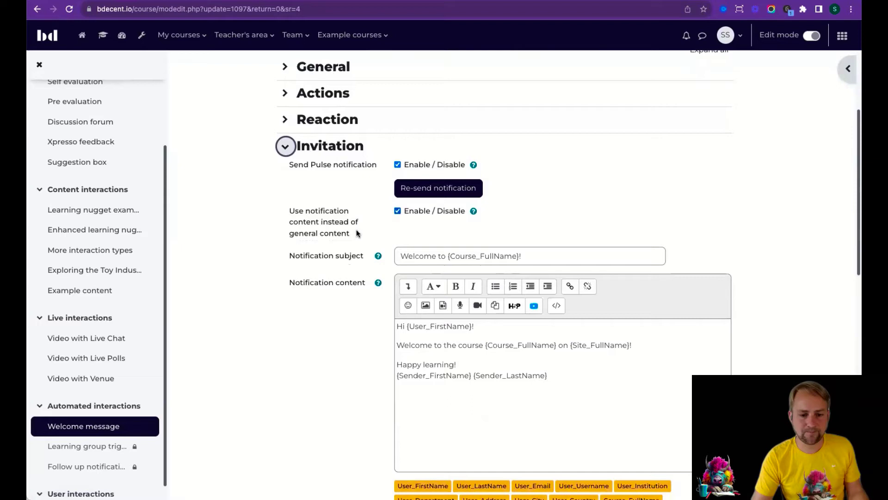
scroll(560, 222, "down", 1)
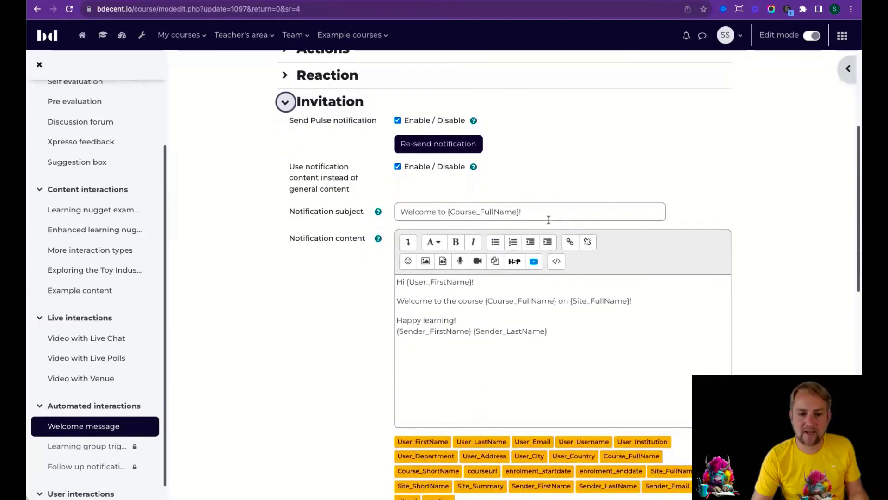
left_click_drag(549, 218, 382, 225)
scroll(463, 269, "down", 1)
left_click(540, 312)
left_click_drag(568, 330, 495, 270)
left_click(407, 263)
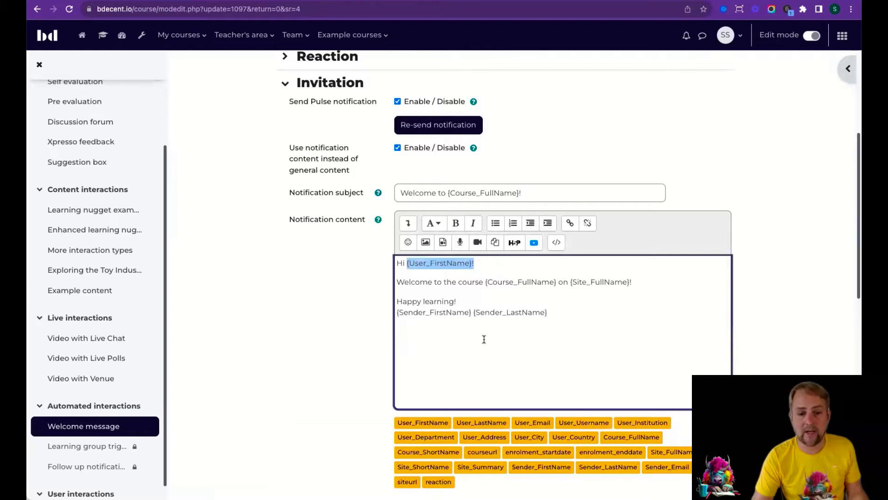
scroll(482, 324, "down", 1)
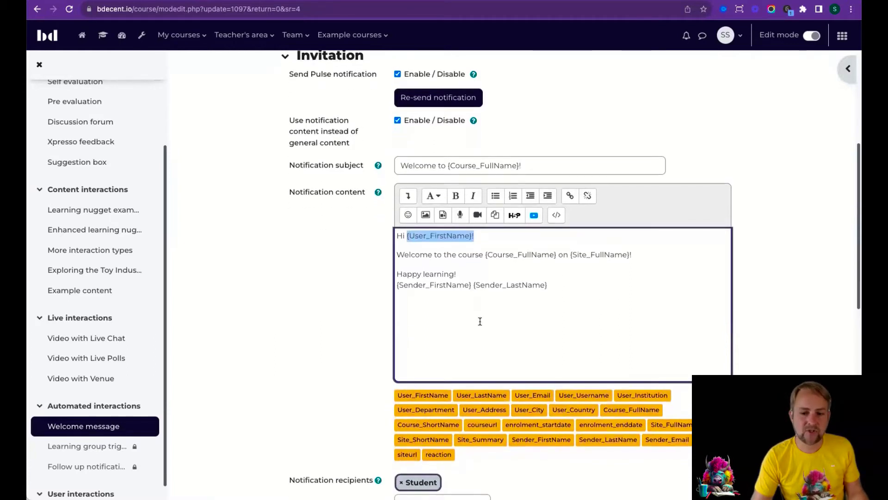
scroll(481, 322, "down", 3)
scroll(413, 282, "up", 1)
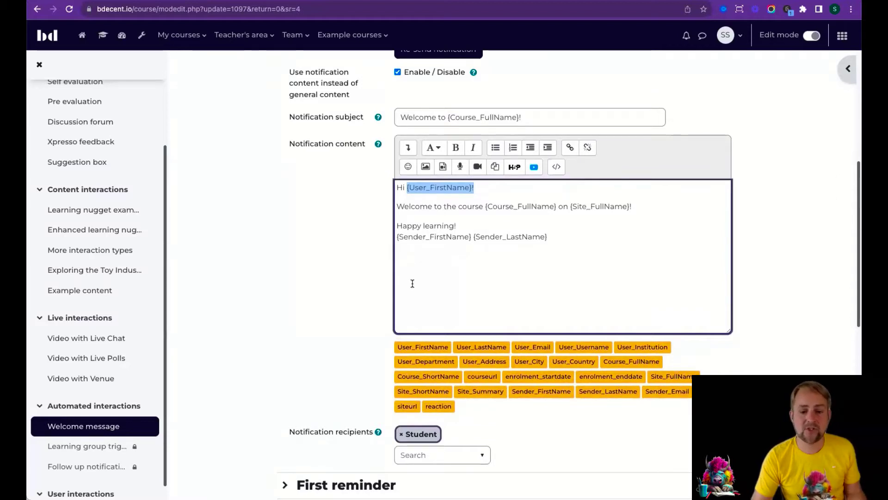
left_click(411, 283)
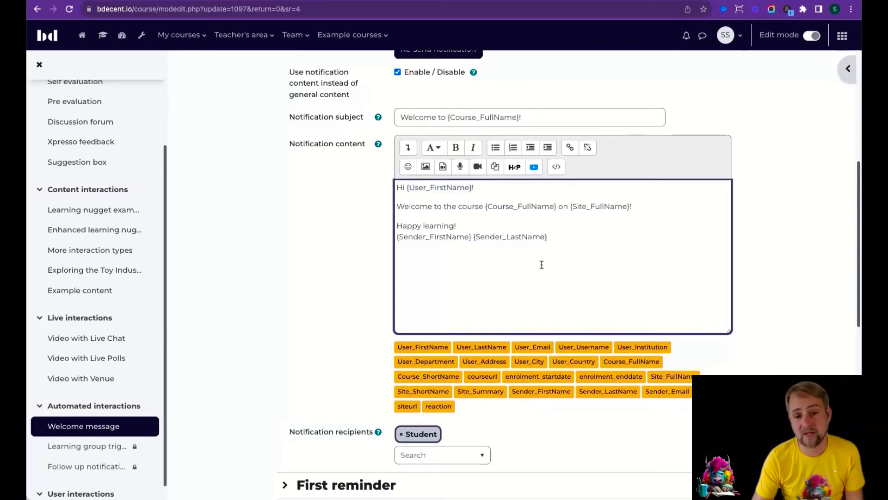
scroll(541, 264, "up", 5)
Collapse the Invitation settings and leave the Welcome message form without saving
left_click(285, 230)
scroll(452, 276, "down", 3)
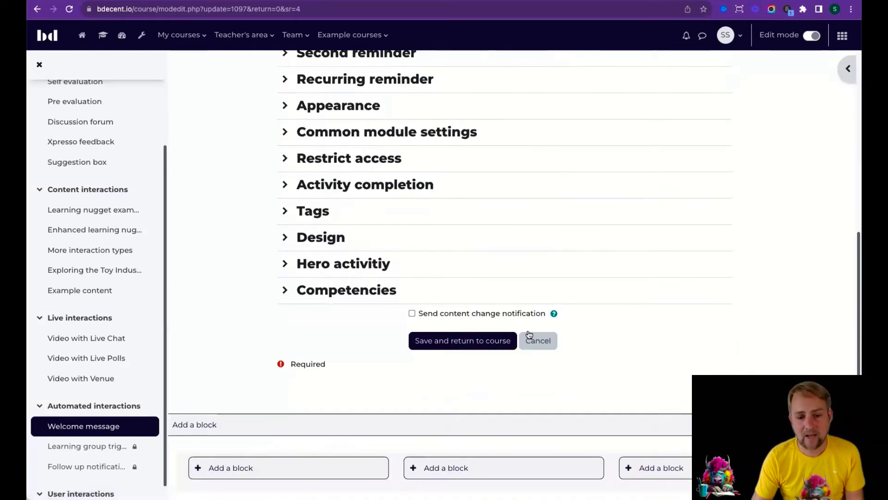
left_click(537, 339)
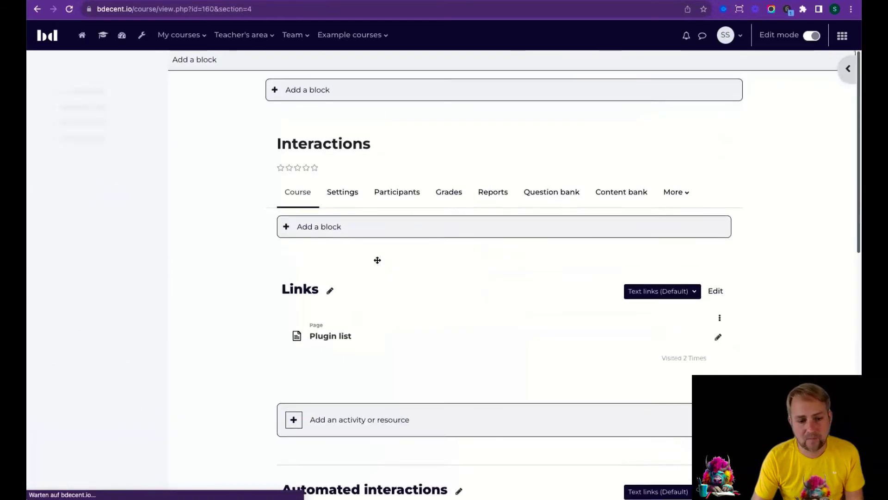
scroll(376, 260, "down", 2)
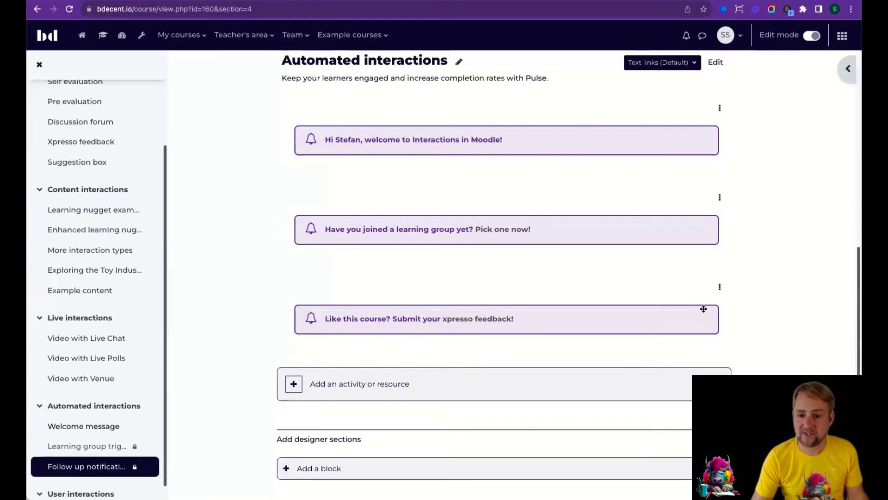
Open the feedback notification's settings and highlight its content 'Like this course? Submit your xpresso feedback!'
left_click(720, 287)
left_click(684, 266)
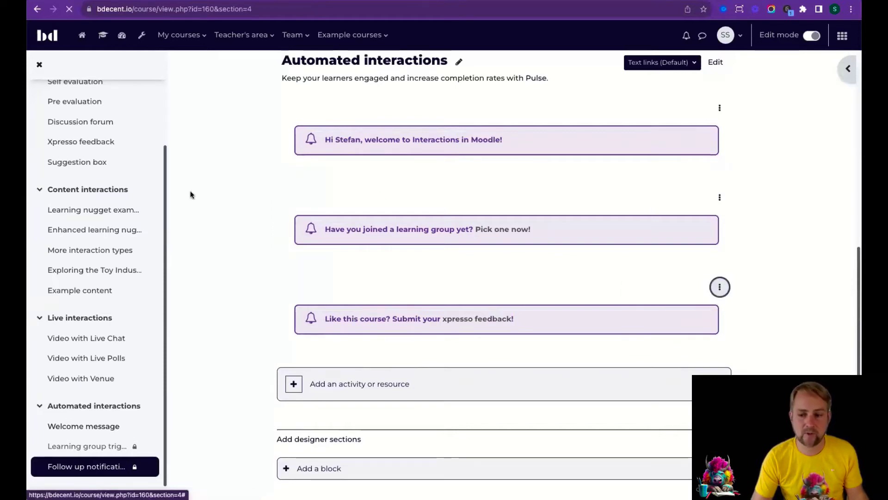
scroll(506, 261, "down", 4)
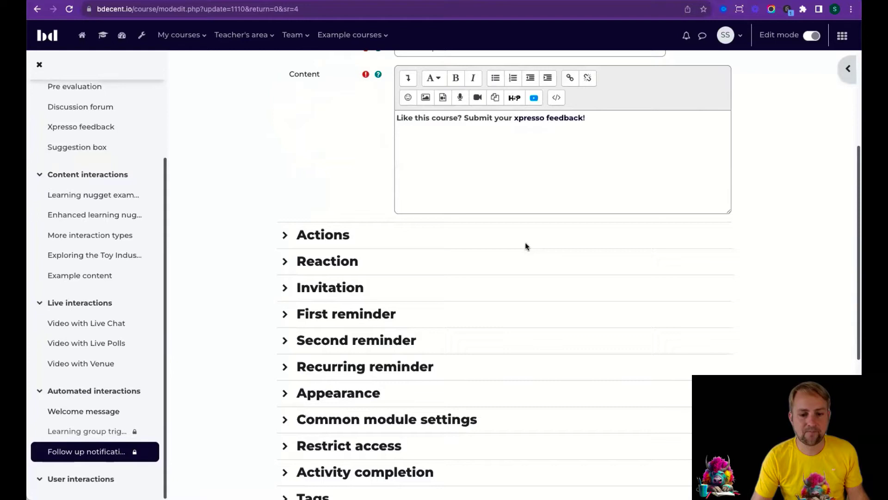
triple_click(411, 140)
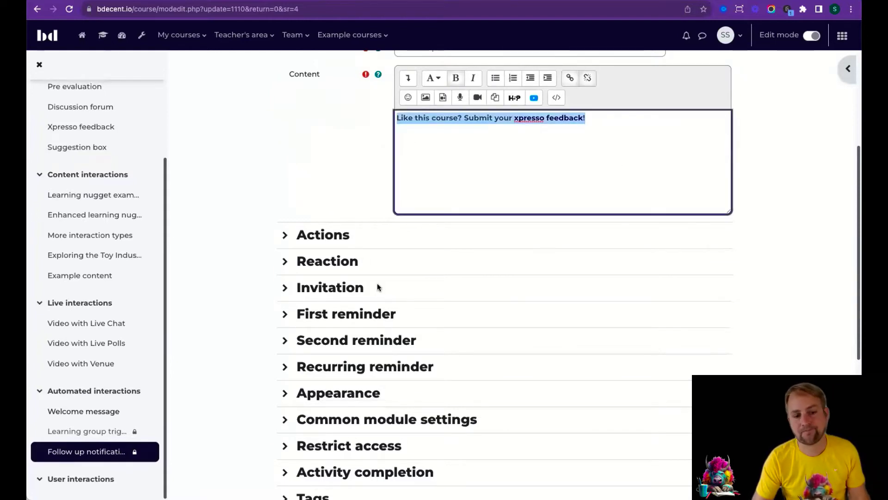
scroll(323, 283, "down", 1)
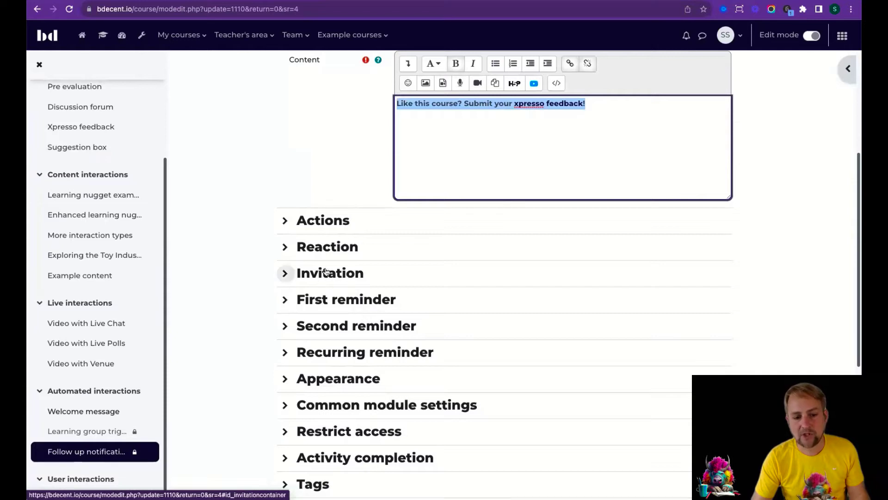
Expand the first reminder and highlight its subject and message text
left_click(315, 299)
scroll(323, 289, "down", 5)
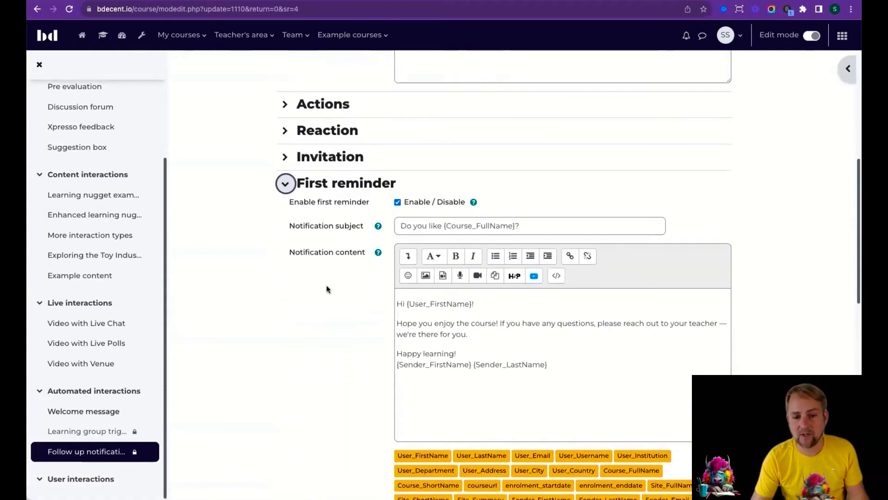
scroll(318, 291, "down", 3)
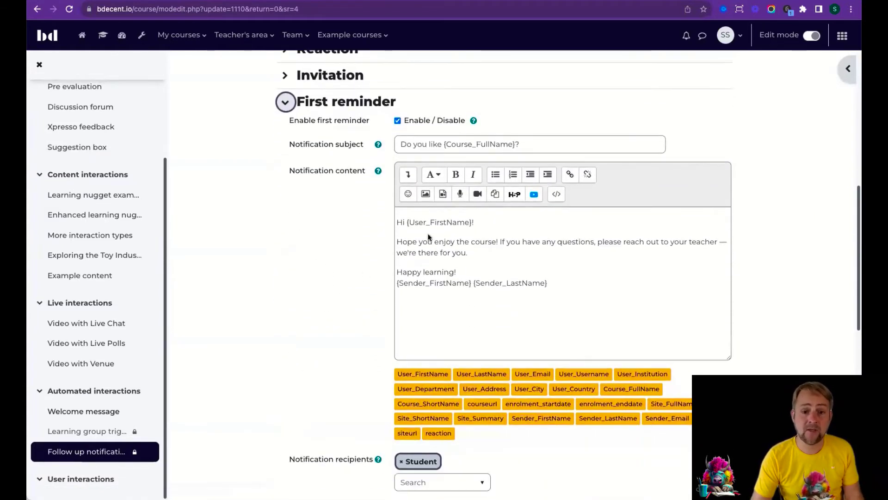
left_click_drag(539, 144, 379, 148)
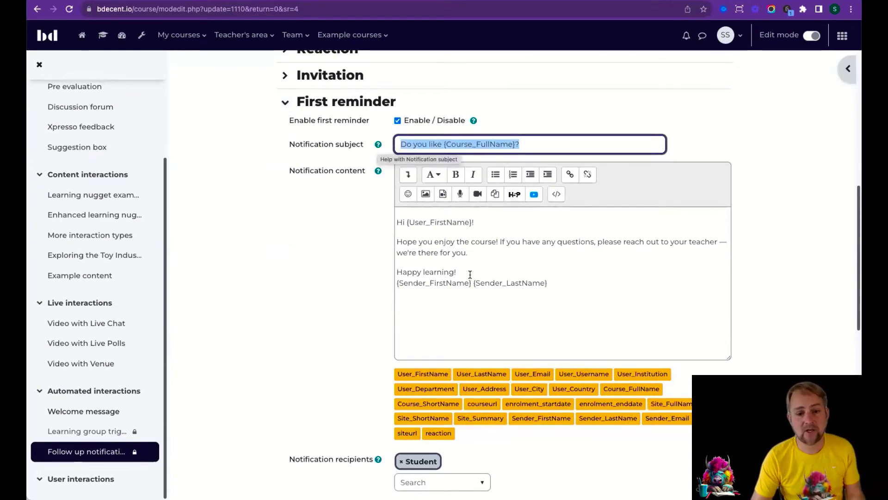
left_click_drag(609, 301, 373, 205)
left_click(306, 221)
Inspect the reminder's Student recipients and its 1-week schedule relative to enrolment
scroll(307, 221, "down", 4)
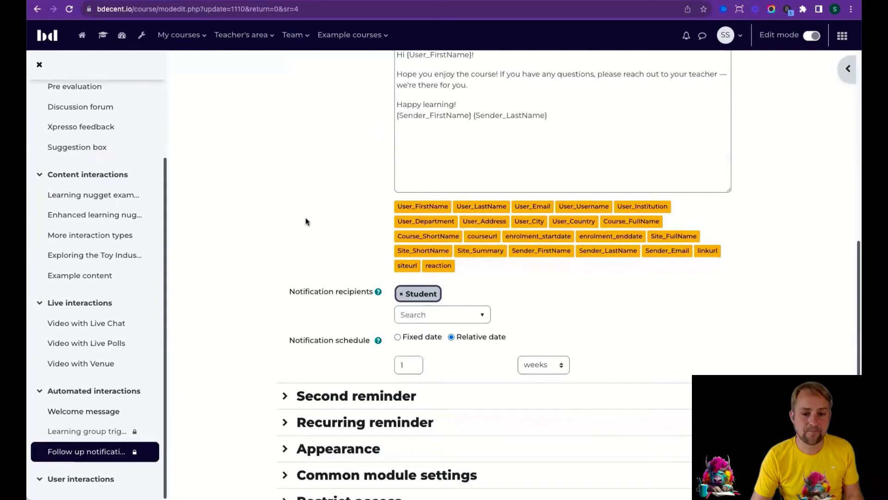
scroll(306, 222, "up", 2)
scroll(352, 260, "down", 1)
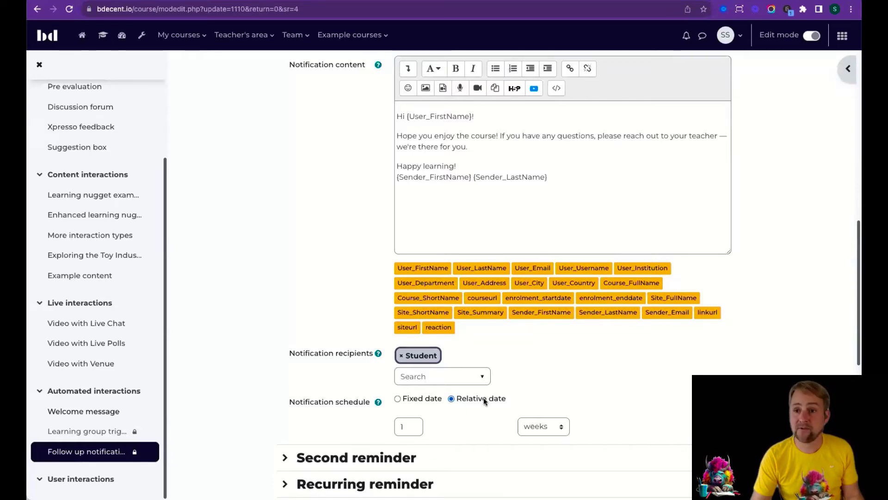
double_click(419, 427)
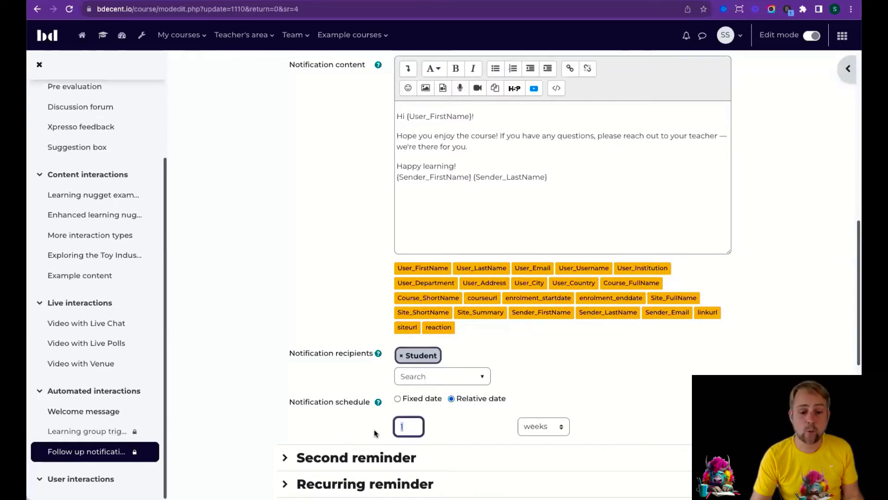
left_click(450, 423)
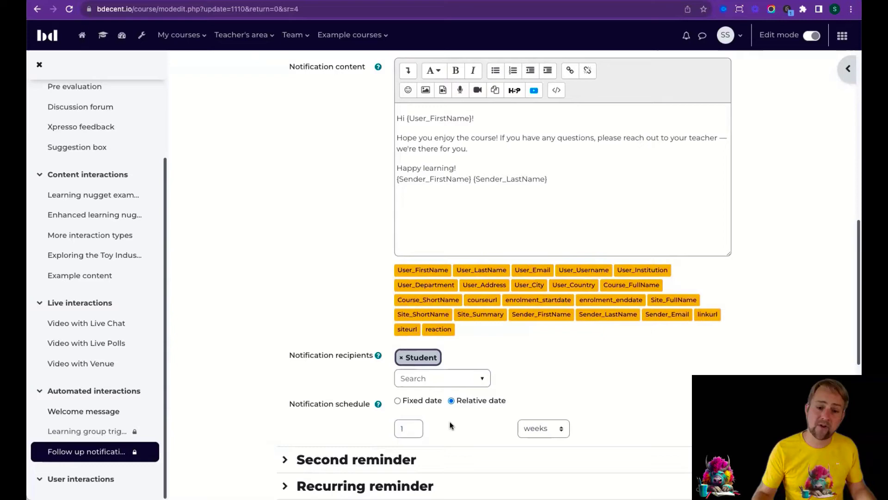
scroll(296, 280, "down", 6)
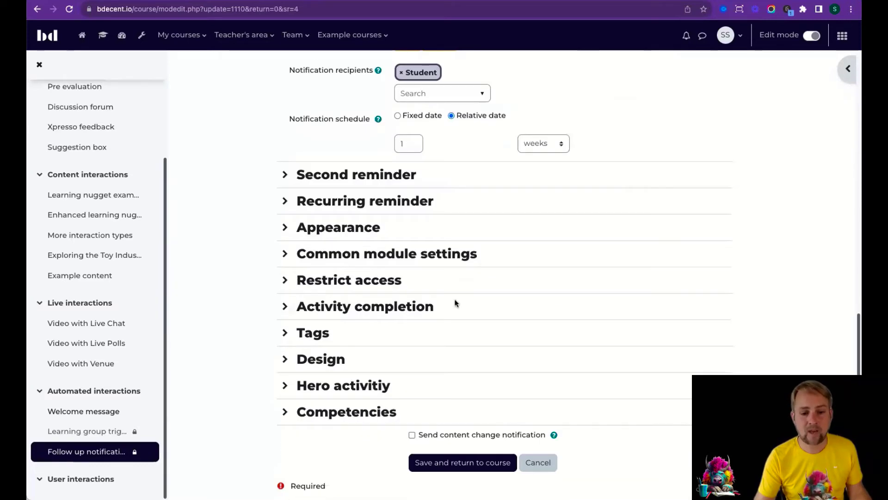
Expand Restrict access to show the condition that Xpresso feedback must not be complete
left_click(363, 283)
scroll(554, 312, "up", 3)
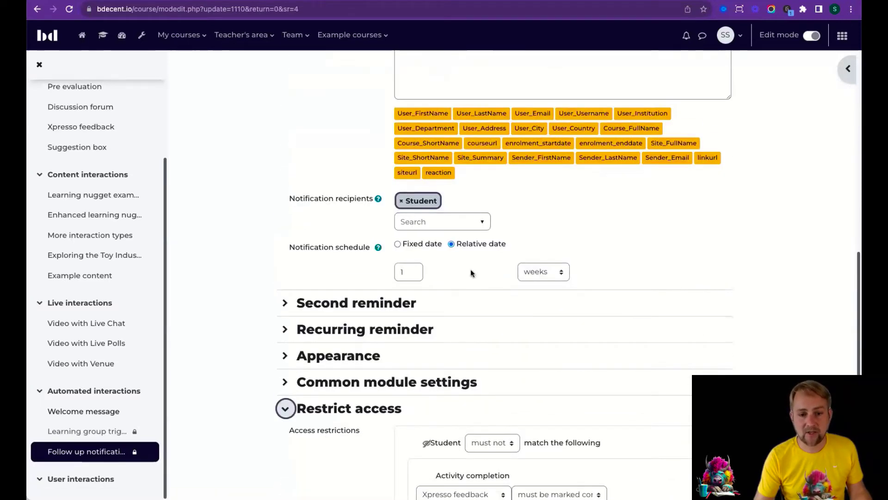
left_click_drag(268, 252, 606, 284)
left_click(606, 281)
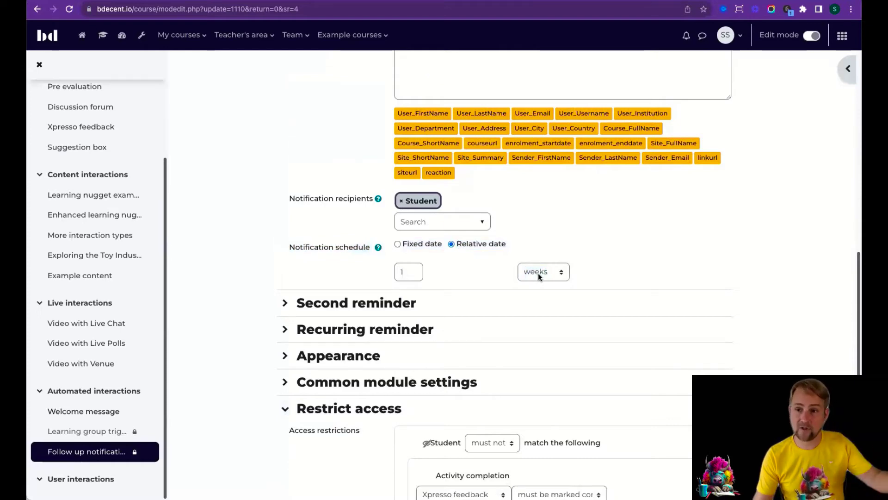
scroll(538, 273, "down", 5)
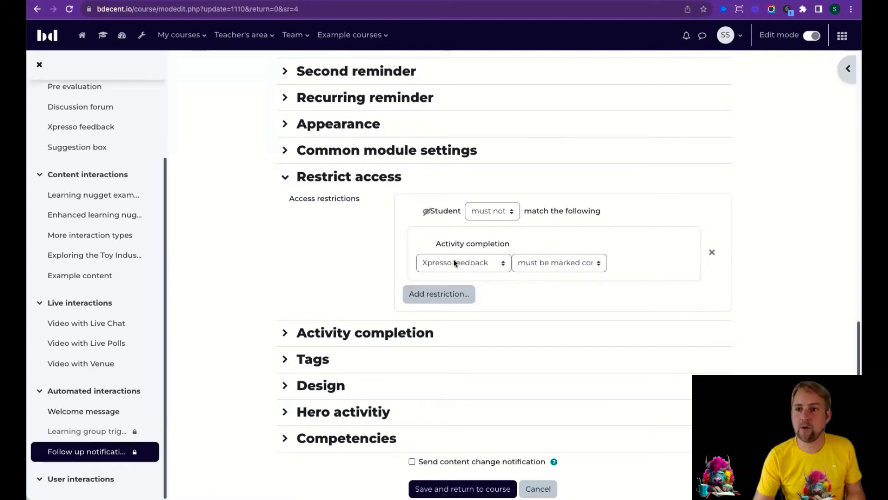
scroll(459, 258, "up", 7)
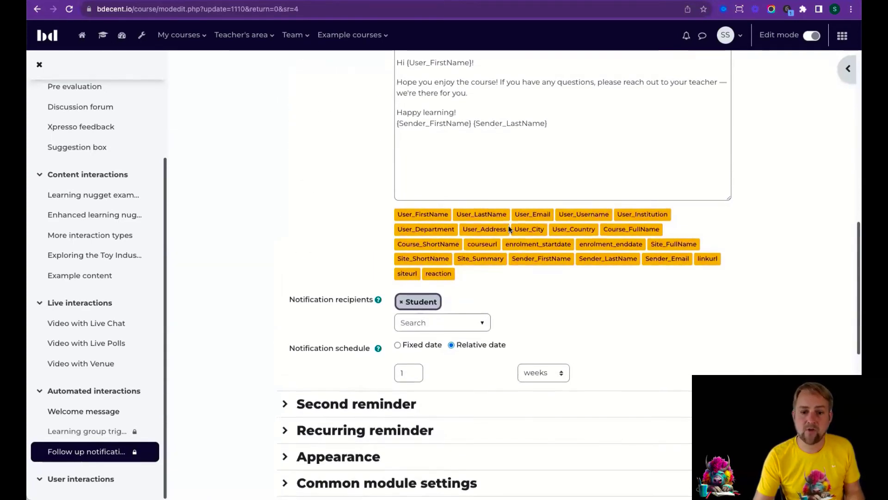
scroll(507, 229, "down", 7)
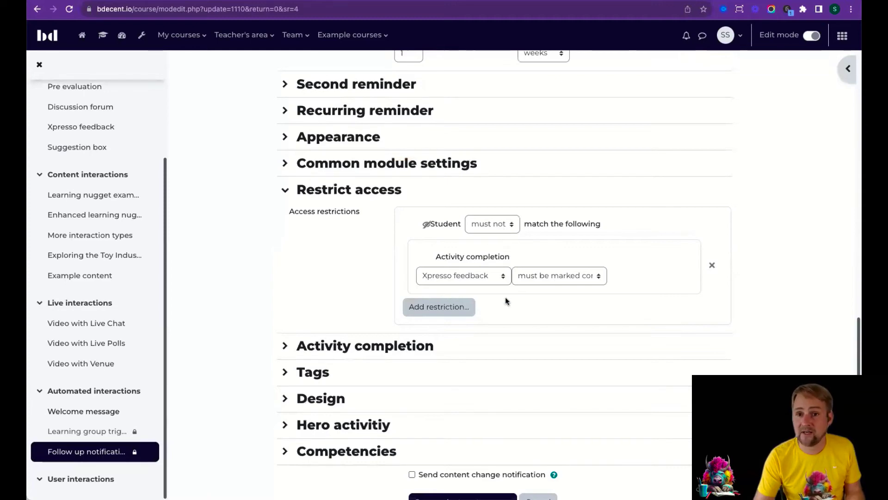
scroll(505, 296, "up", 9)
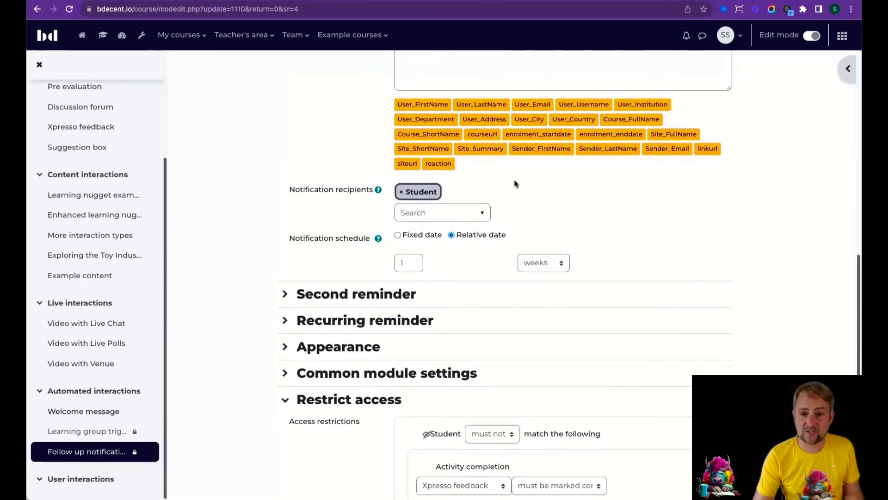
scroll(546, 242, "down", 7)
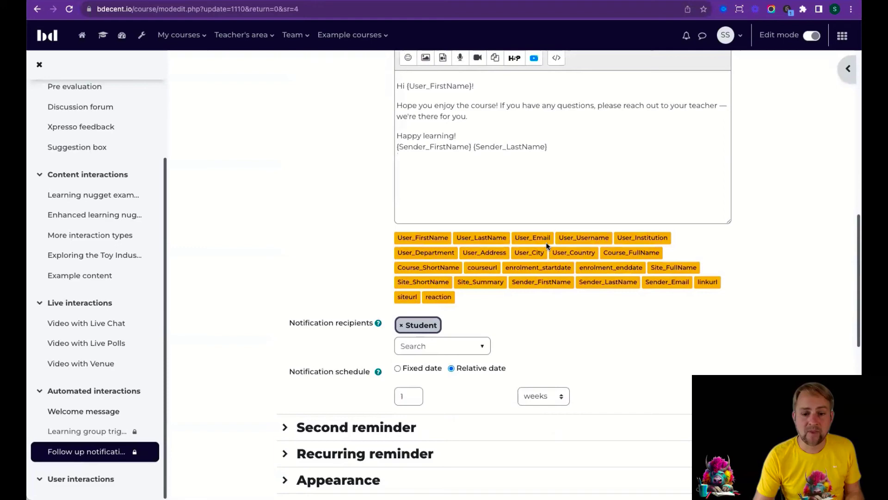
scroll(506, 329, "down", 1)
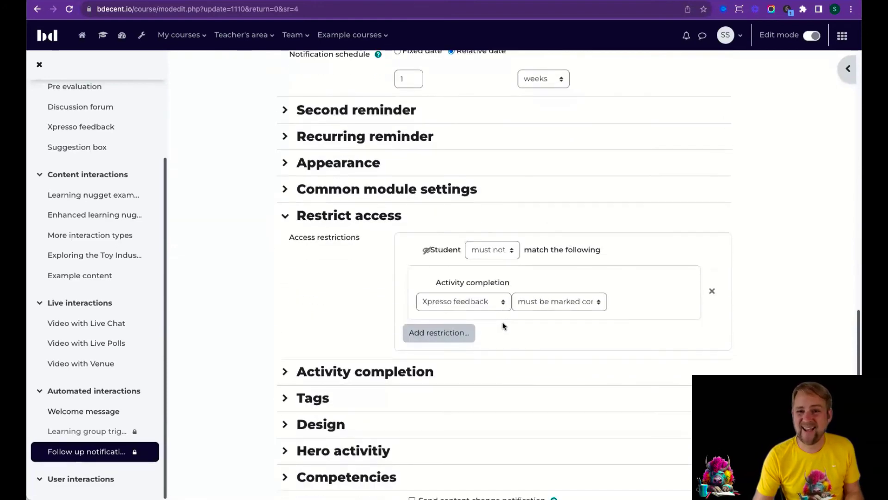
left_click(442, 339)
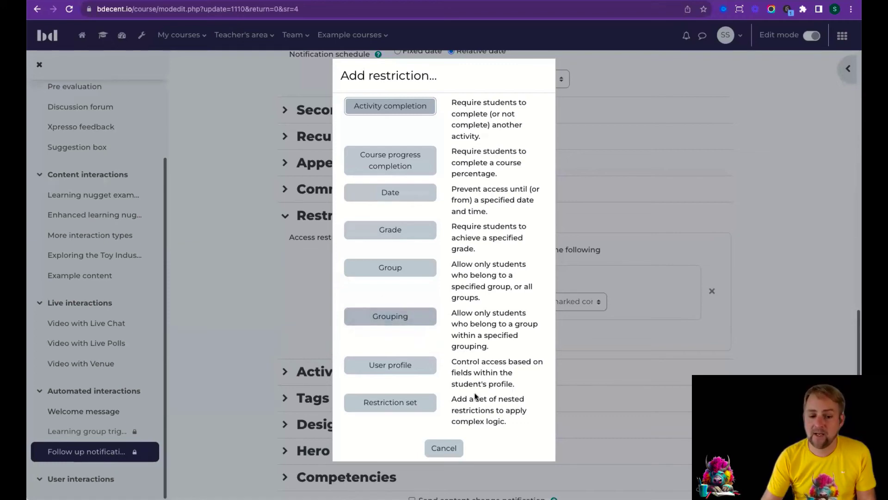
left_click(452, 449)
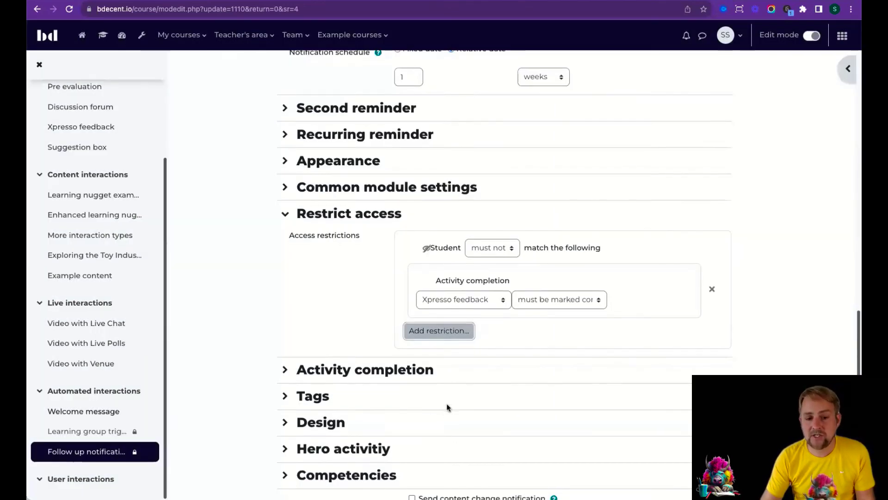
Cancel the unsaved settings form and turn editing off to show the learners' view
scroll(449, 407, "down", 5)
left_click(540, 341)
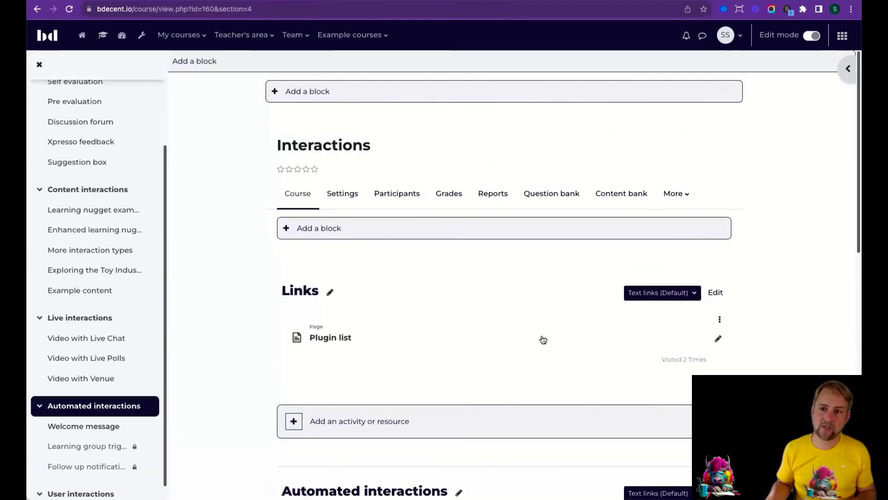
left_click(814, 36)
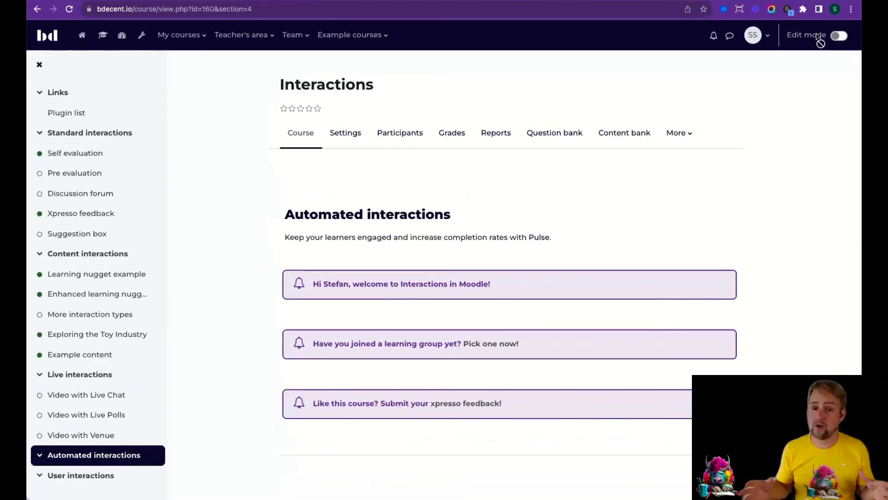